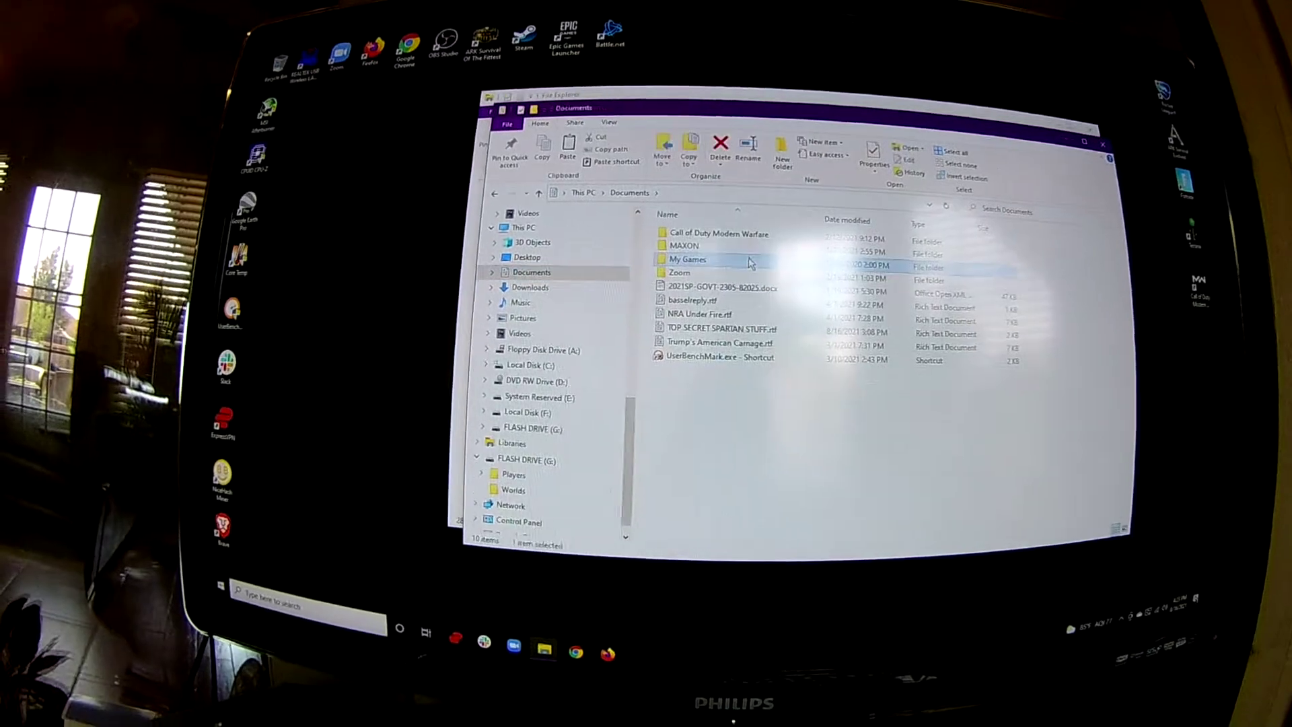
# Open Documents > My Games > Terraria > Worlds to show the saved world files.
pyautogui.doubleClick(749, 260)
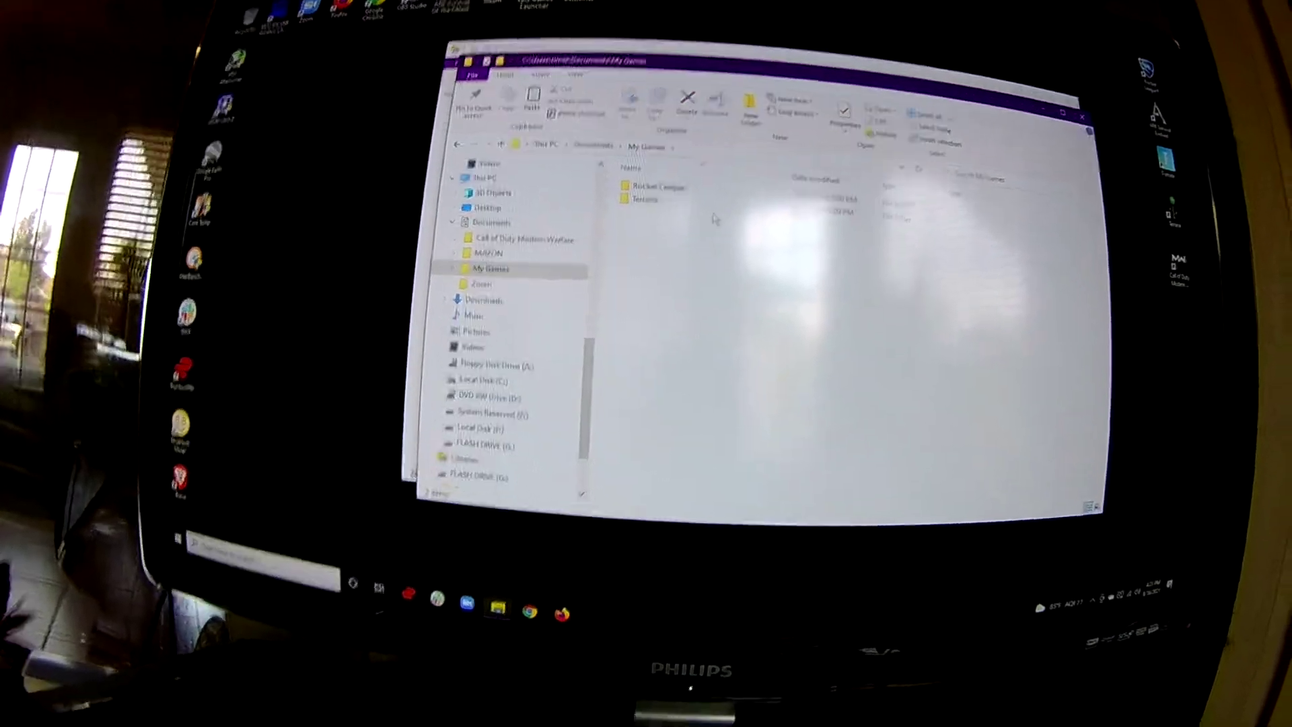
pyautogui.doubleClick(707, 247)
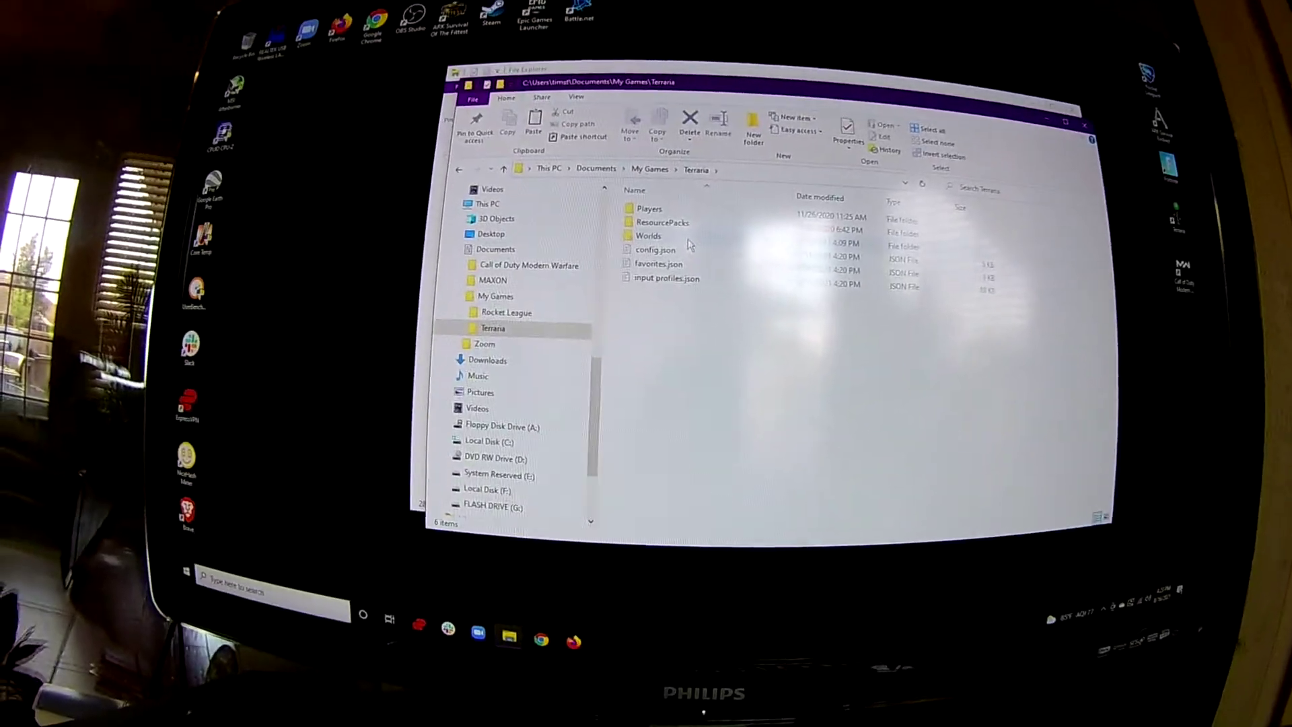
pyautogui.doubleClick(677, 238)
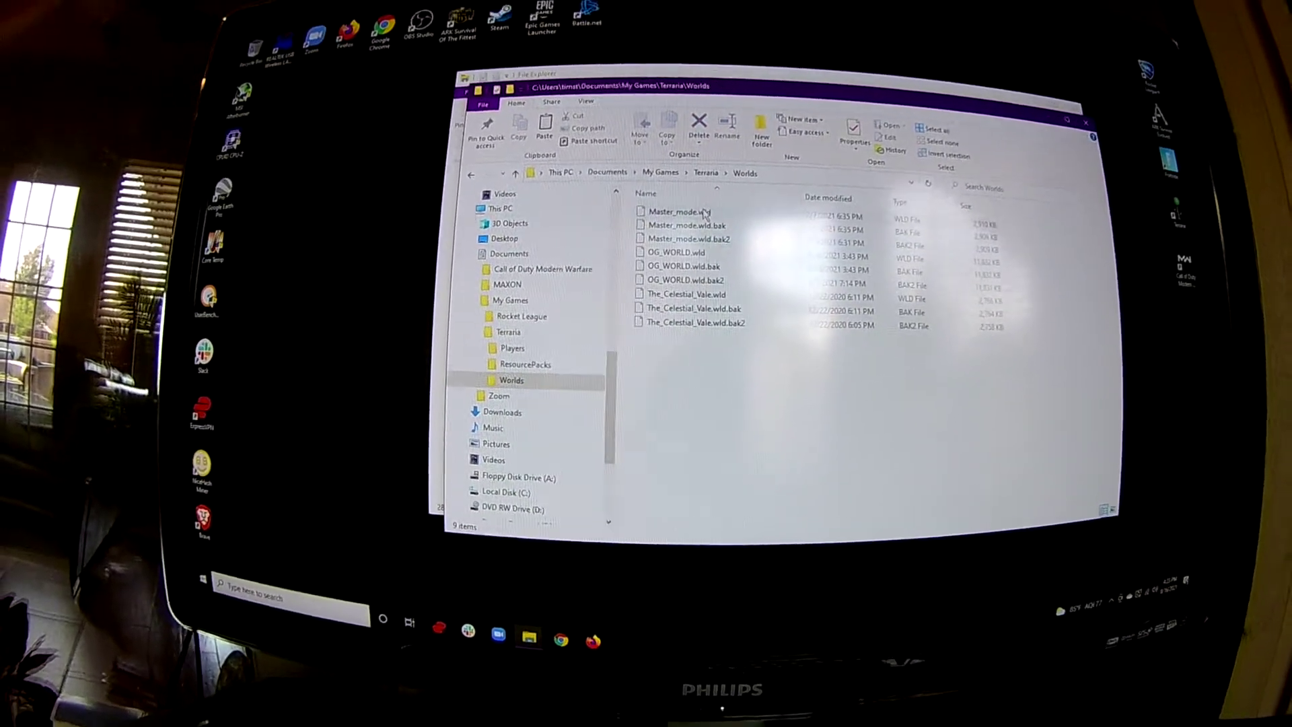
pyautogui.click(697, 214)
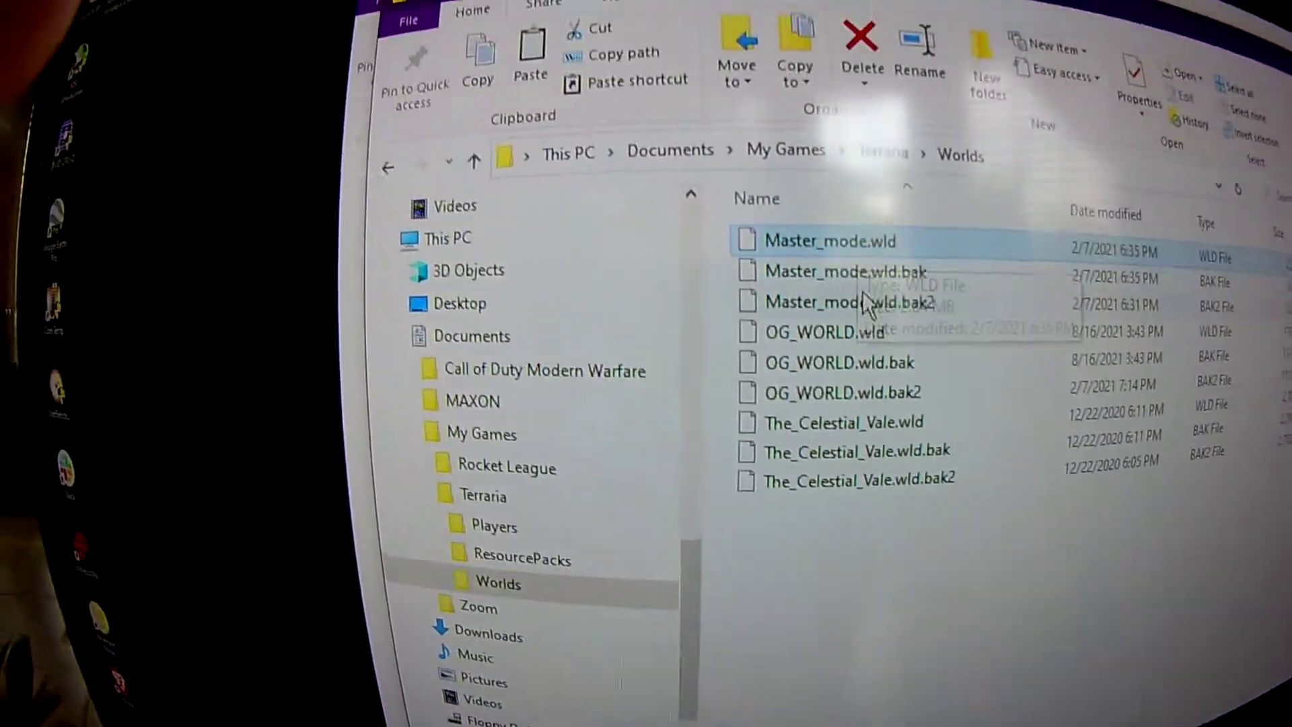
pyautogui.click(854, 349)
pyautogui.click(853, 317)
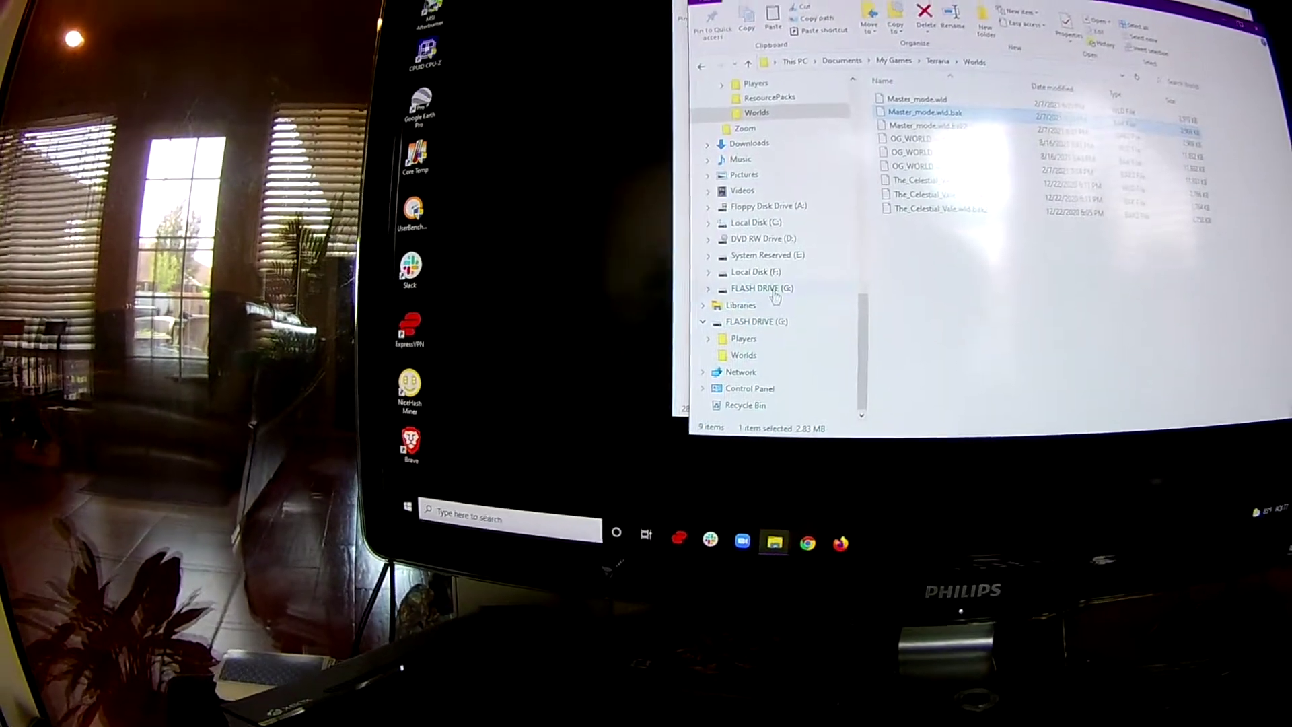
# Check the flash drive's Worlds folder, then move up and into its Players folder.
pyautogui.click(764, 290)
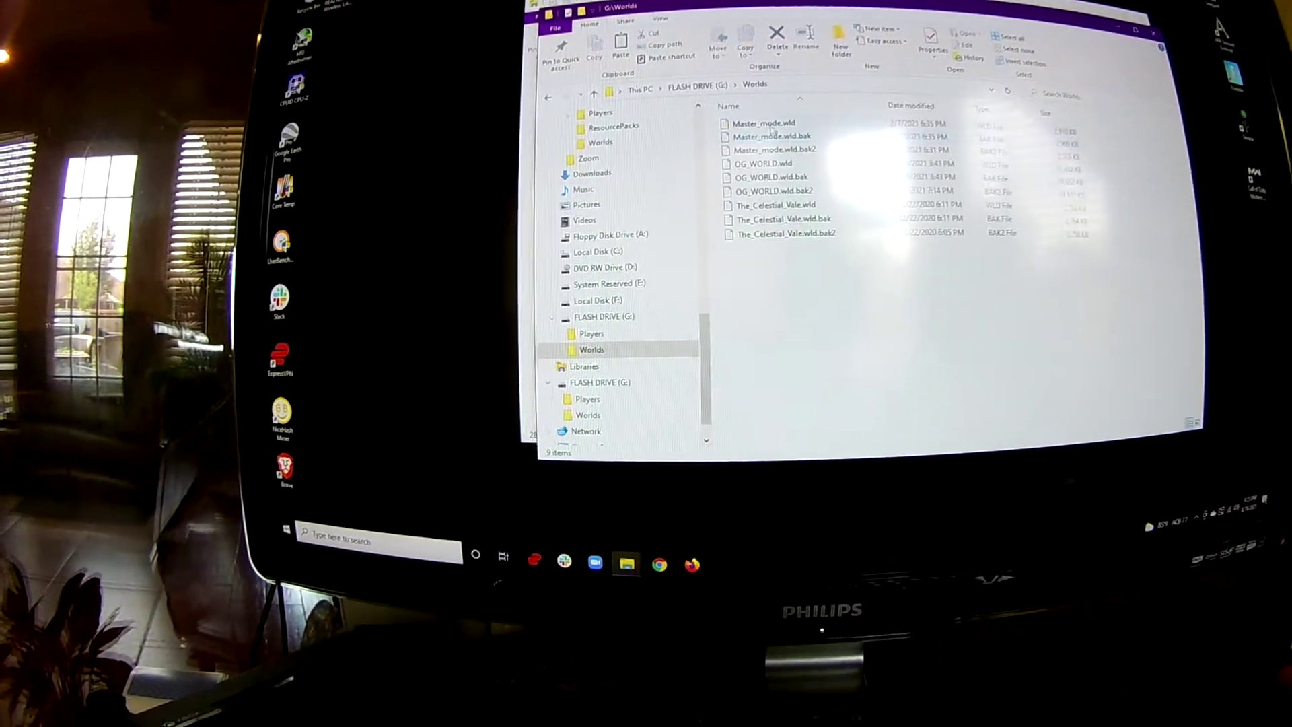
pyautogui.hotkey('alt', 'Up')
pyautogui.press('Up')
pyautogui.press('Return')
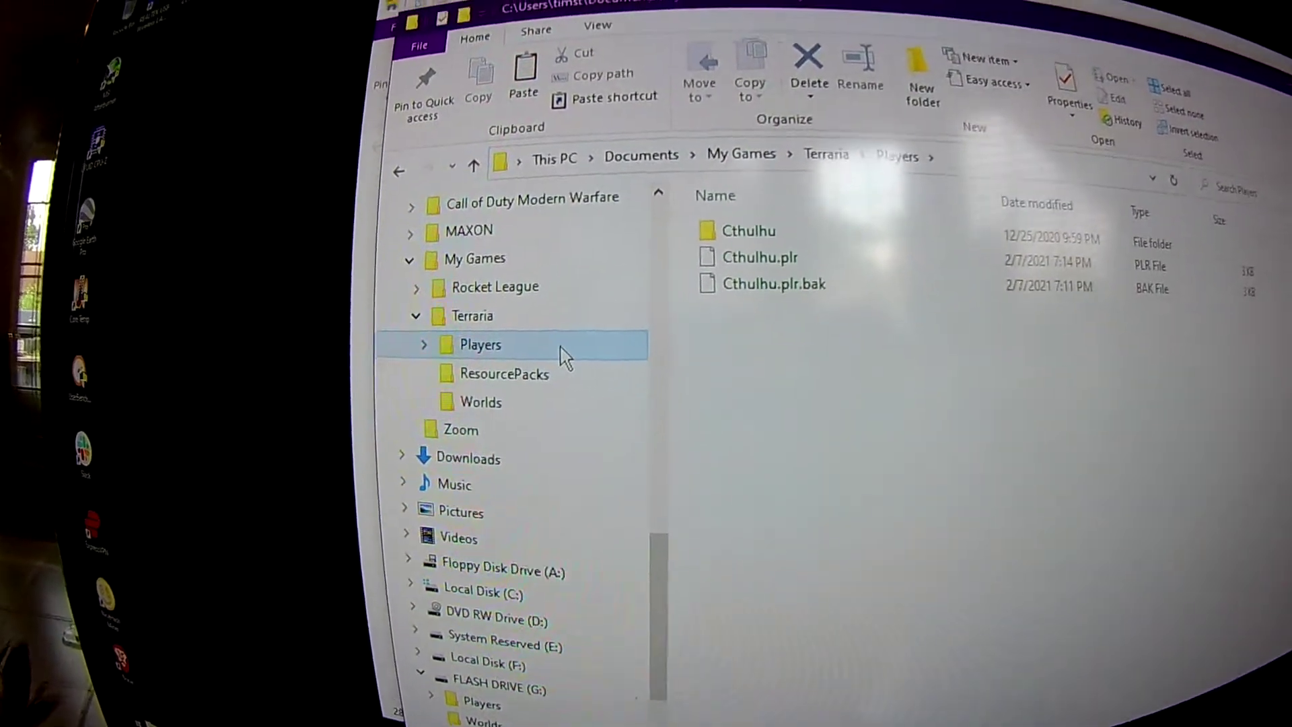
# Open FLASH DRIVE (D:) on the second computer to reach its Players folder.
pyautogui.click(676, 565)
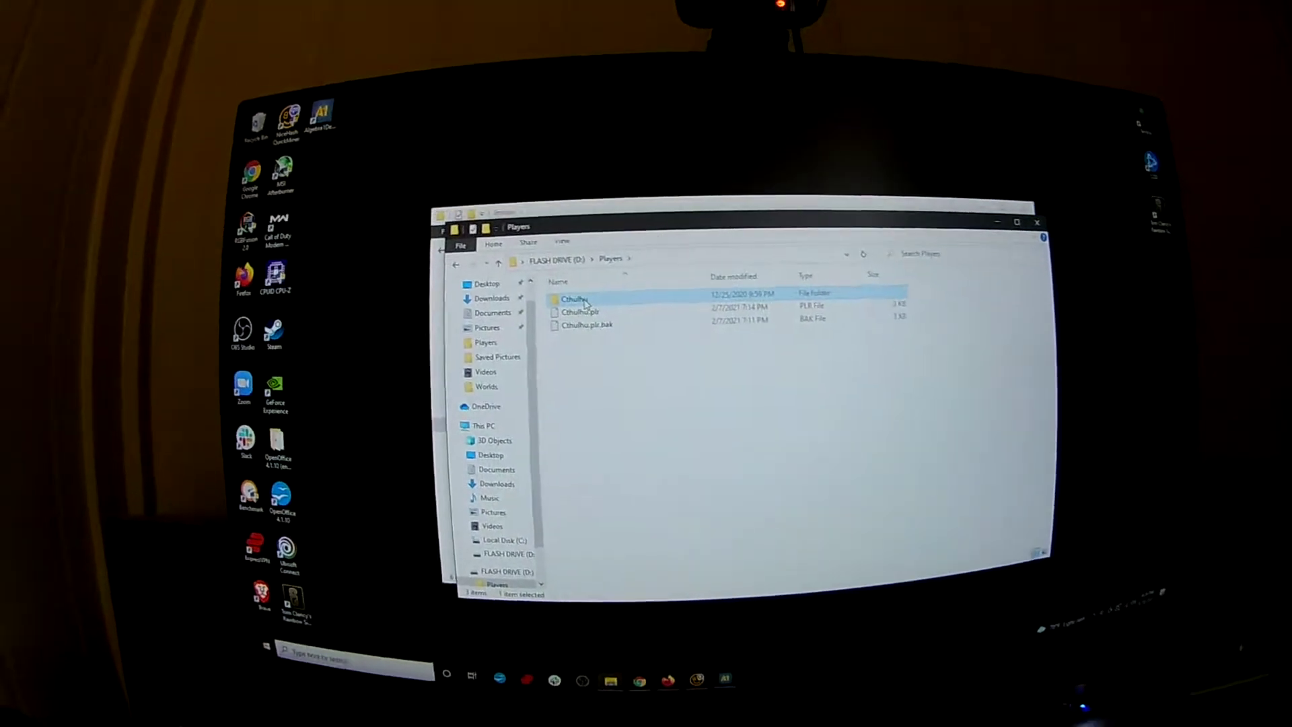
# Copy the three Cthulhu player files from the flash drive.
pyautogui.keyDown('shift'); pyautogui.click(584, 325); pyautogui.keyUp('shift')
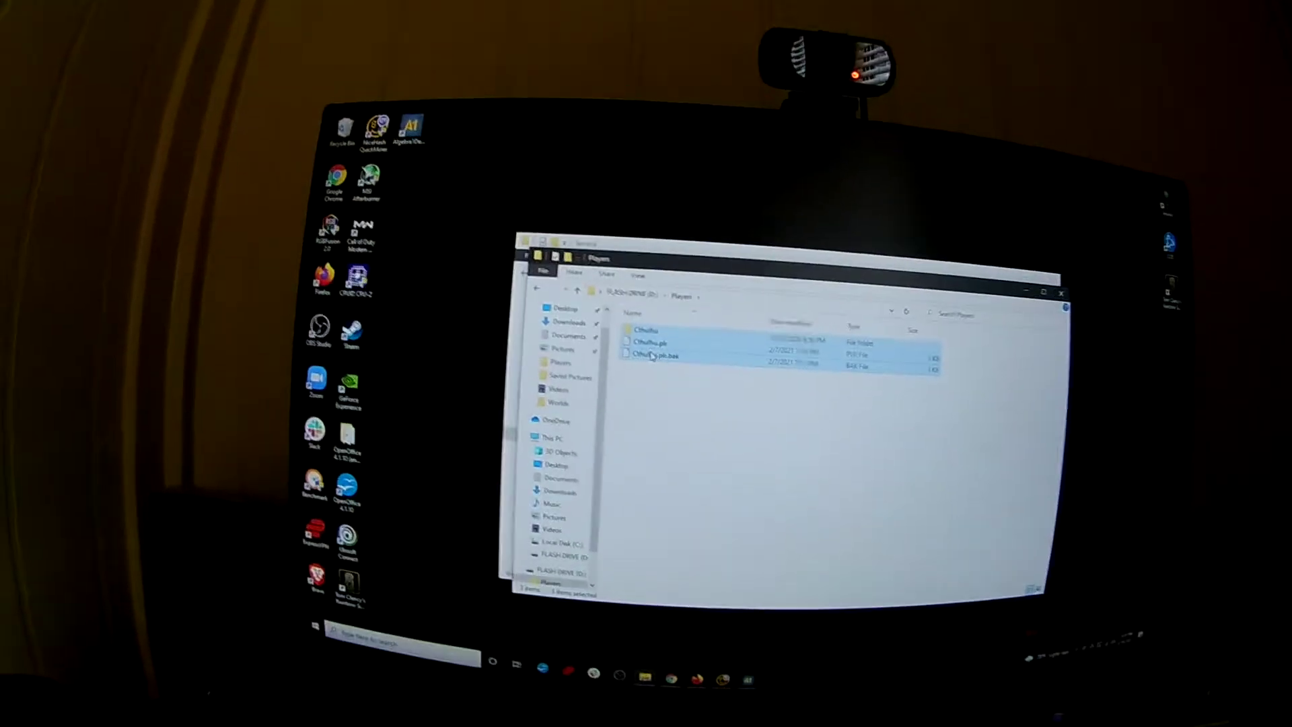
pyautogui.rightClick(652, 355)
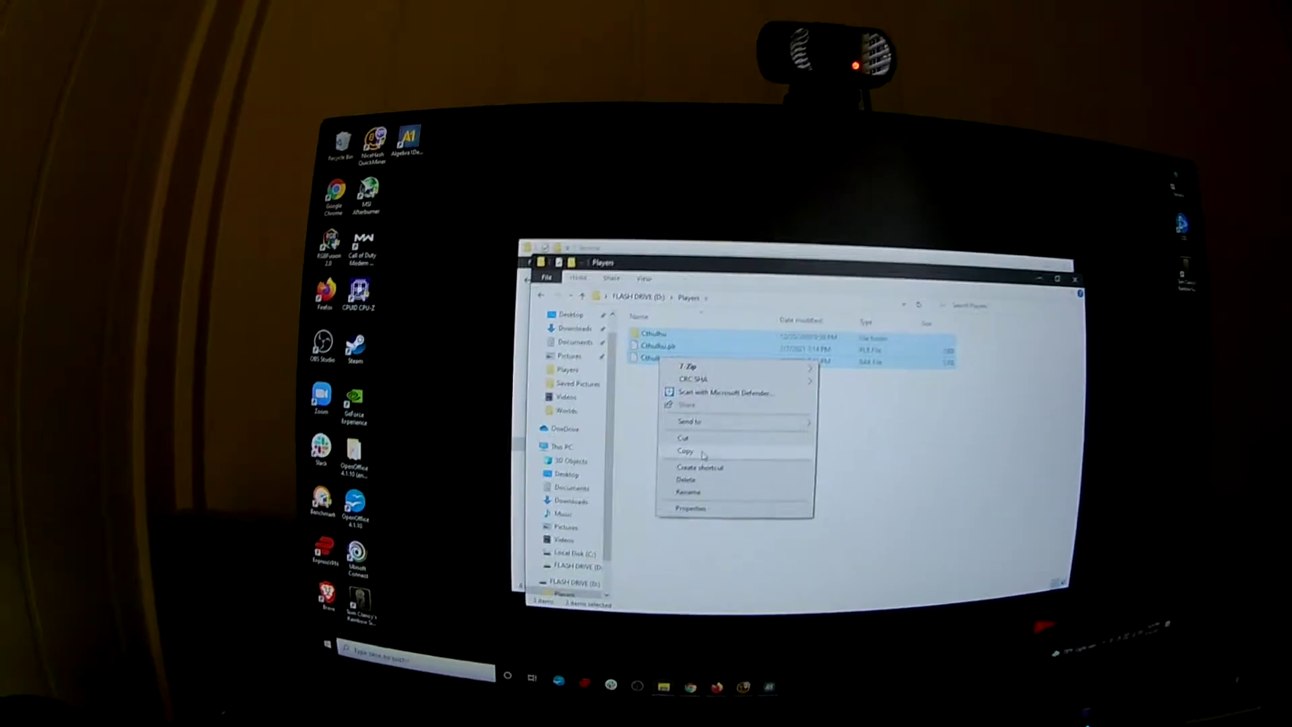
pyautogui.click(704, 454)
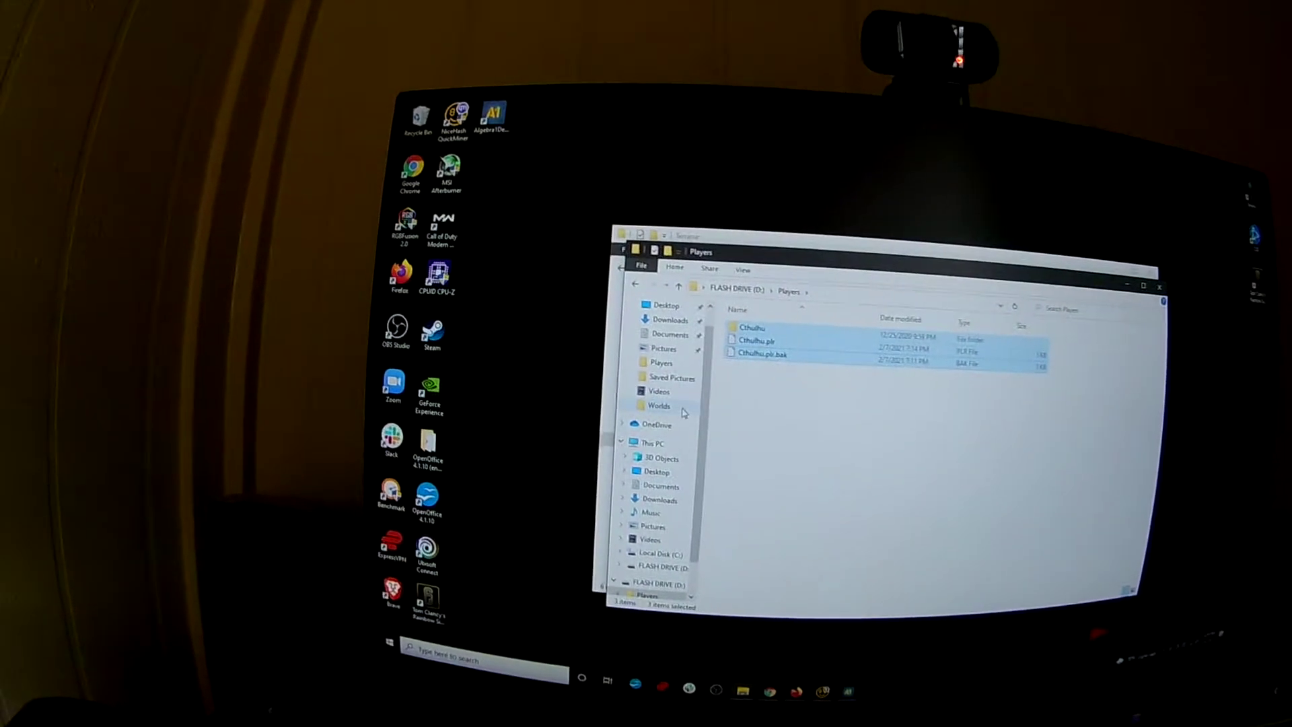
# Paste them into Documents > My Games > Terraria > Players, replacing the existing files.
pyautogui.click(677, 338)
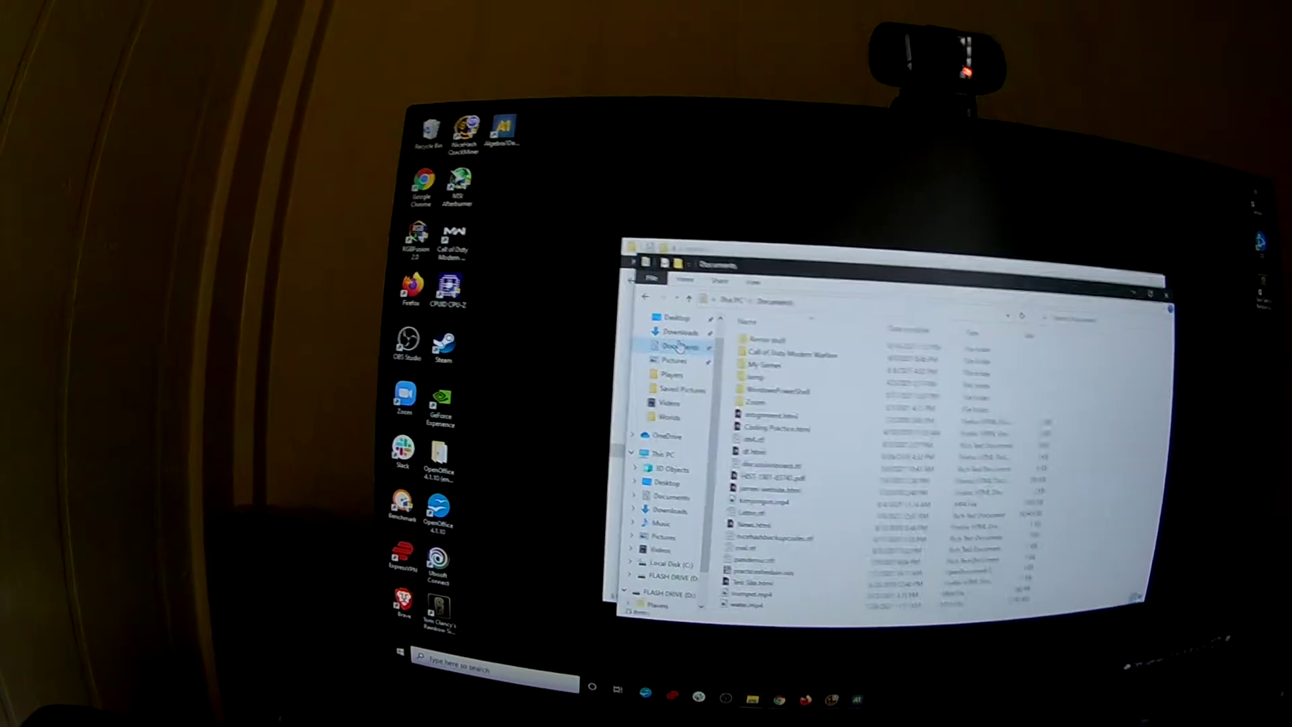
pyautogui.doubleClick(751, 350)
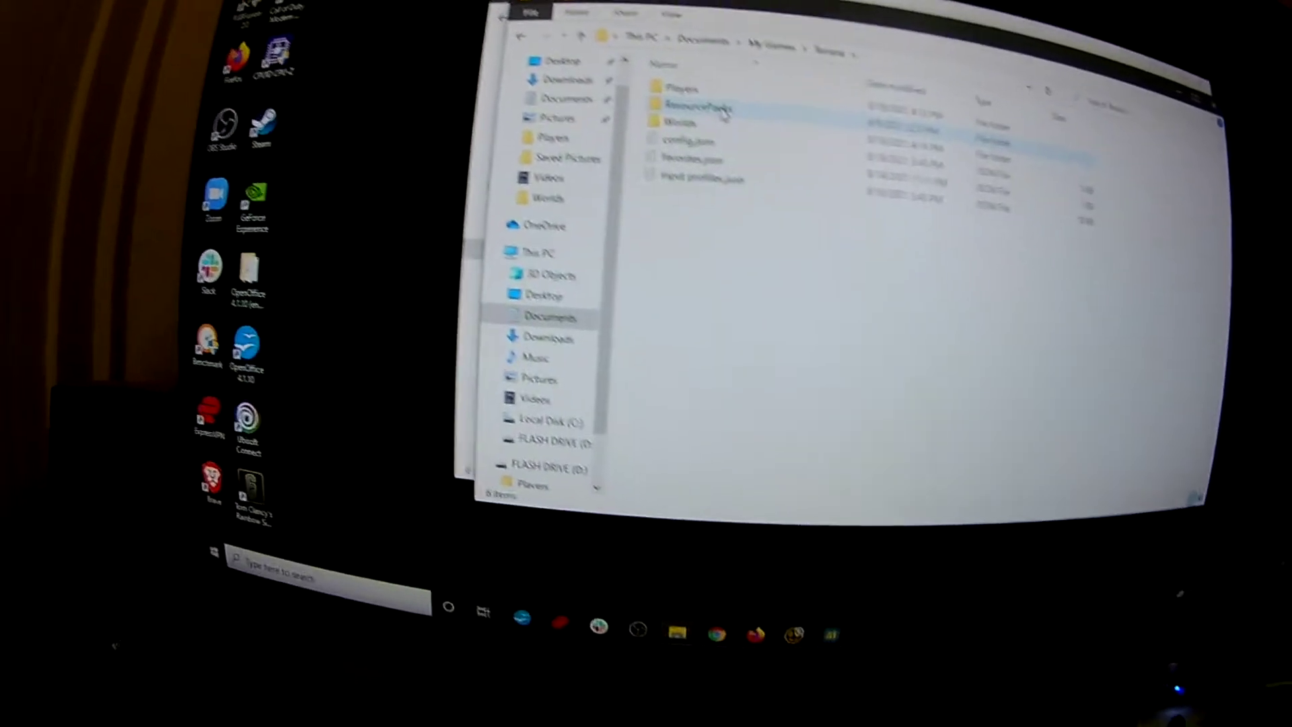
pyautogui.doubleClick(648, 44)
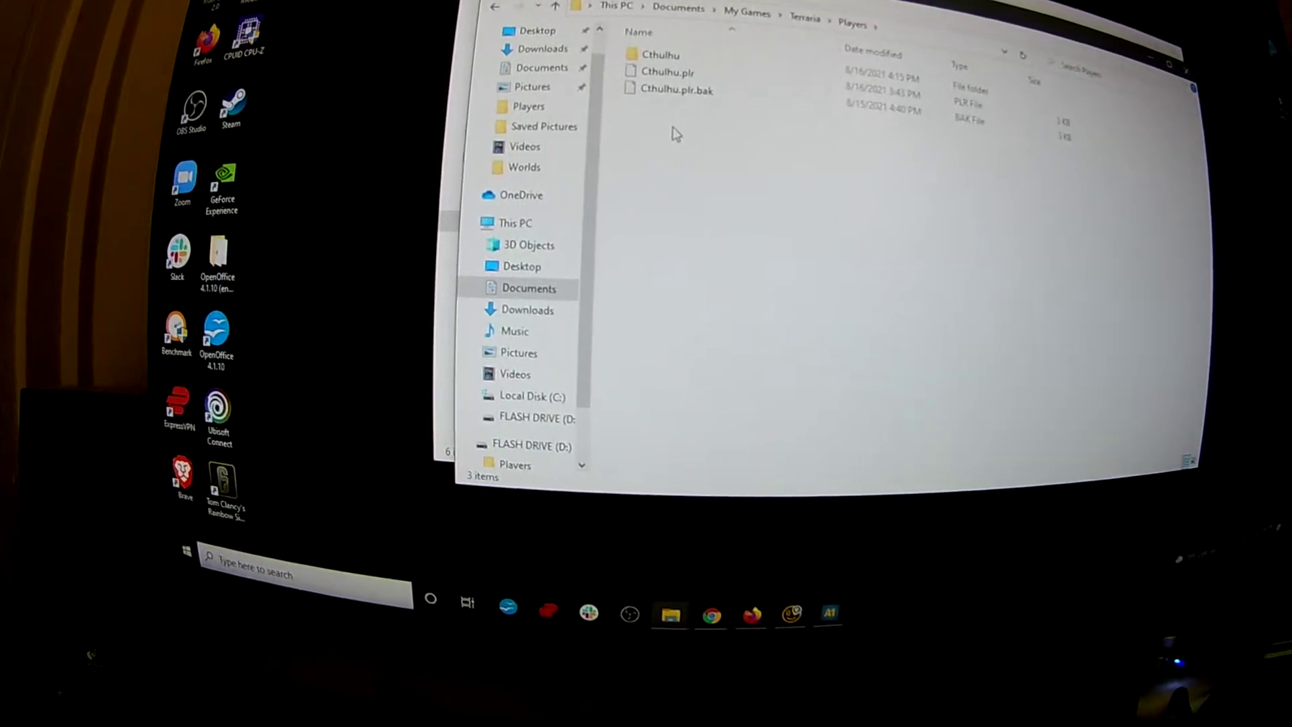
pyautogui.hotkey('ctrl', 'v')
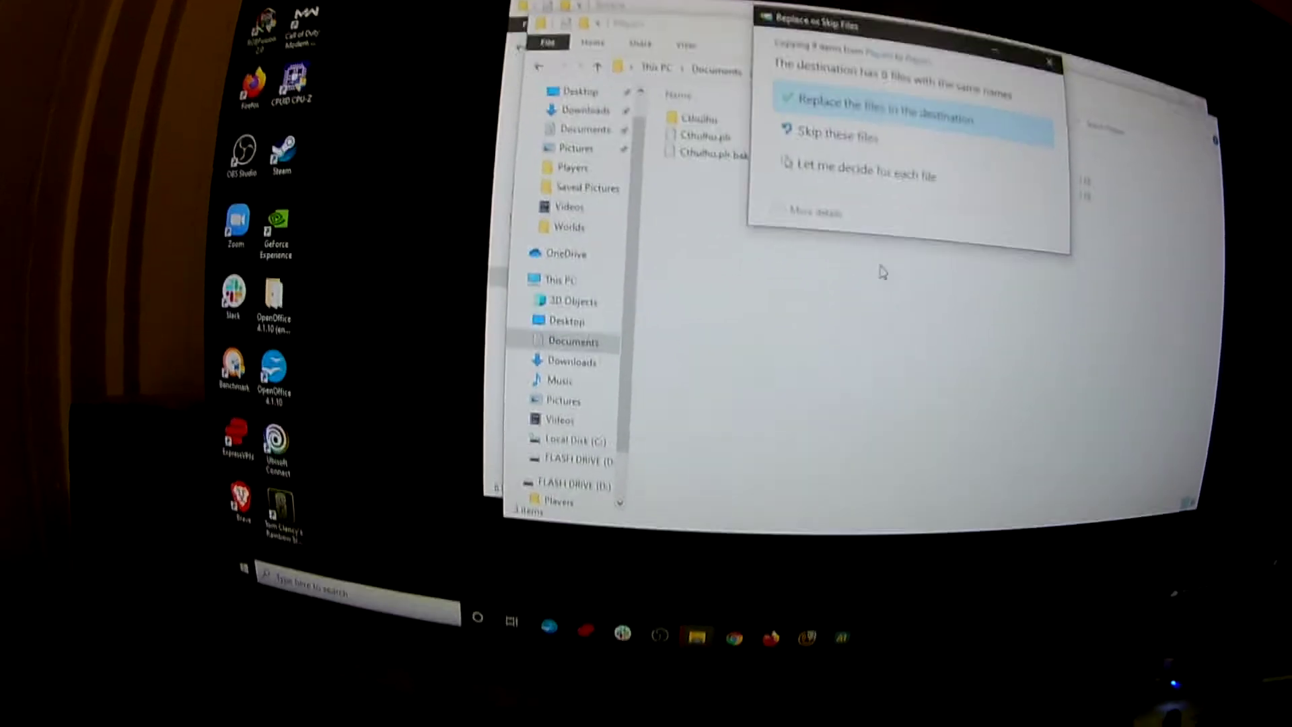
pyautogui.press('Return')
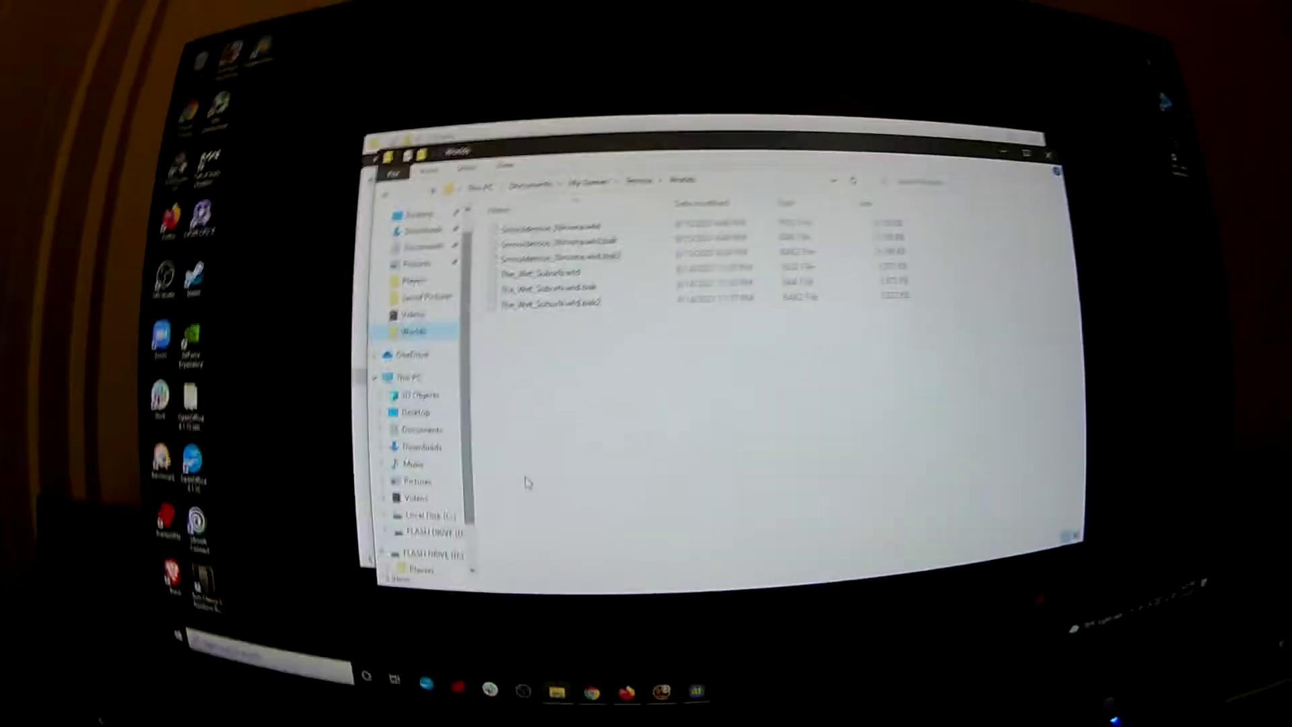
pyautogui.scroll(-1, 404, 503)
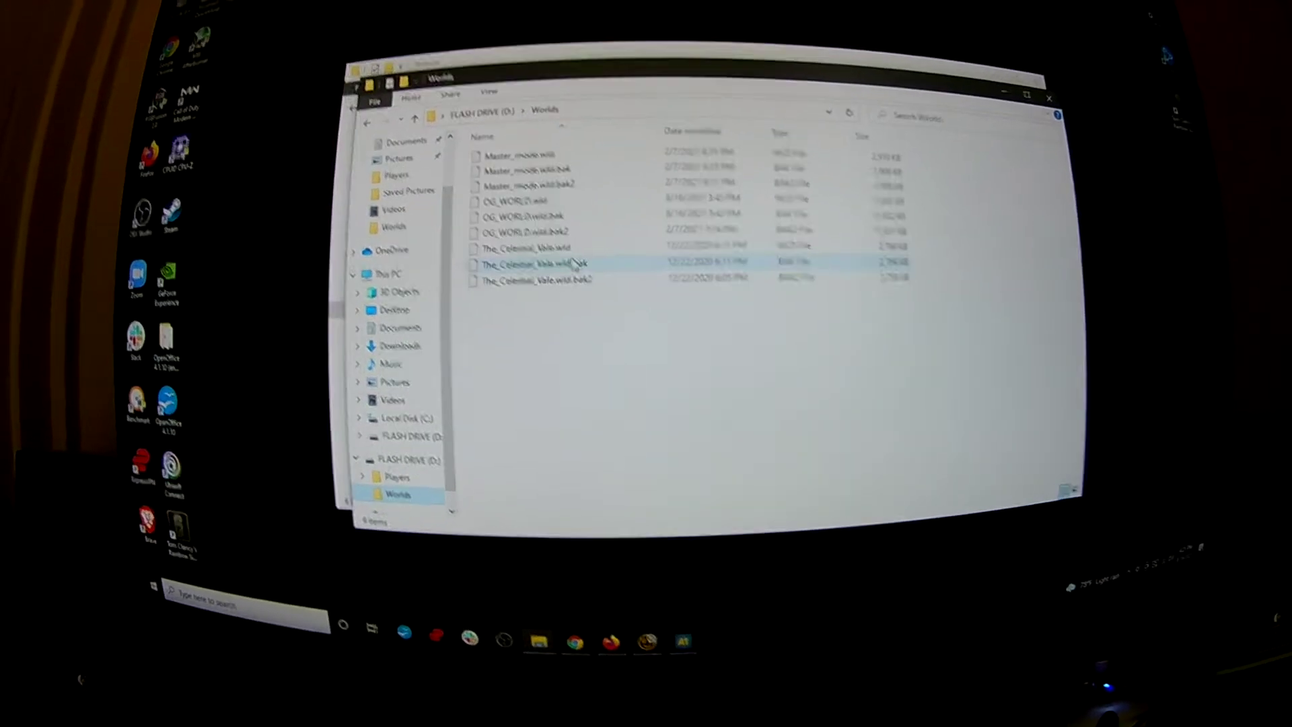
# Copy all nine world files from the flash drive's Worlds folder.
pyautogui.click(565, 280)
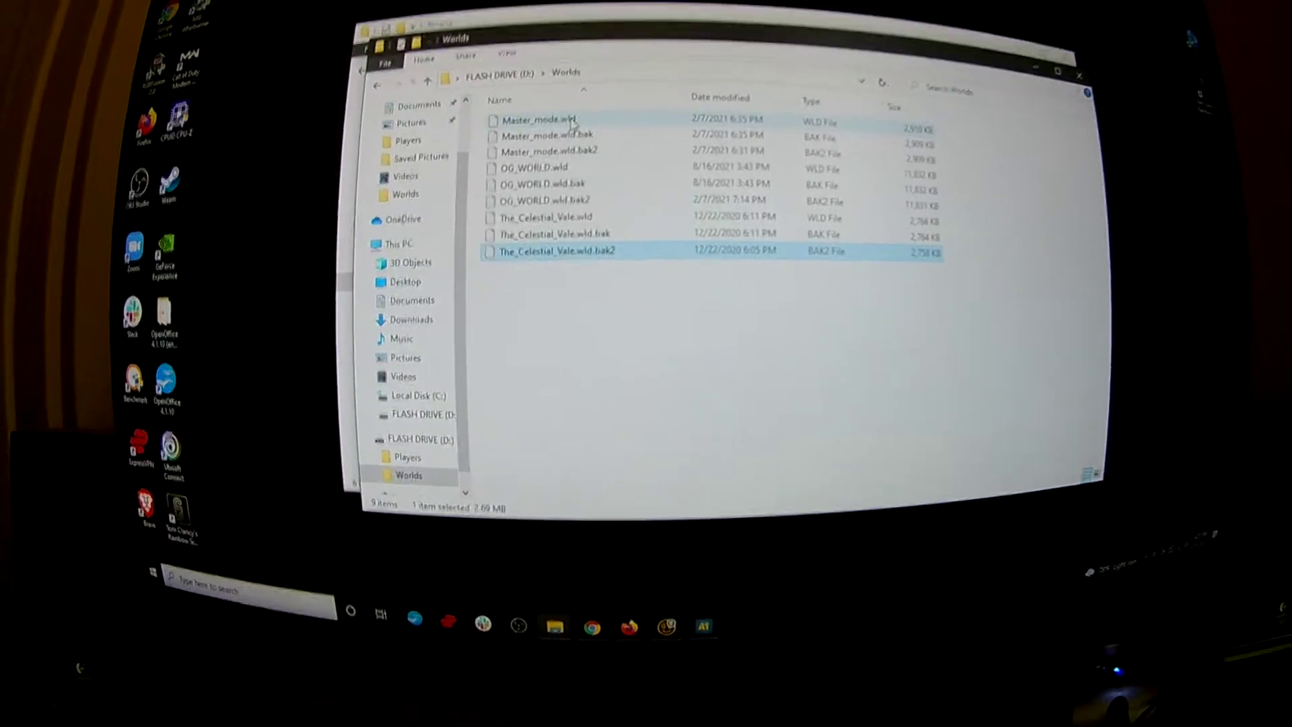
pyautogui.keyDown('shift'); pyautogui.click(572, 121); pyautogui.keyUp('shift')
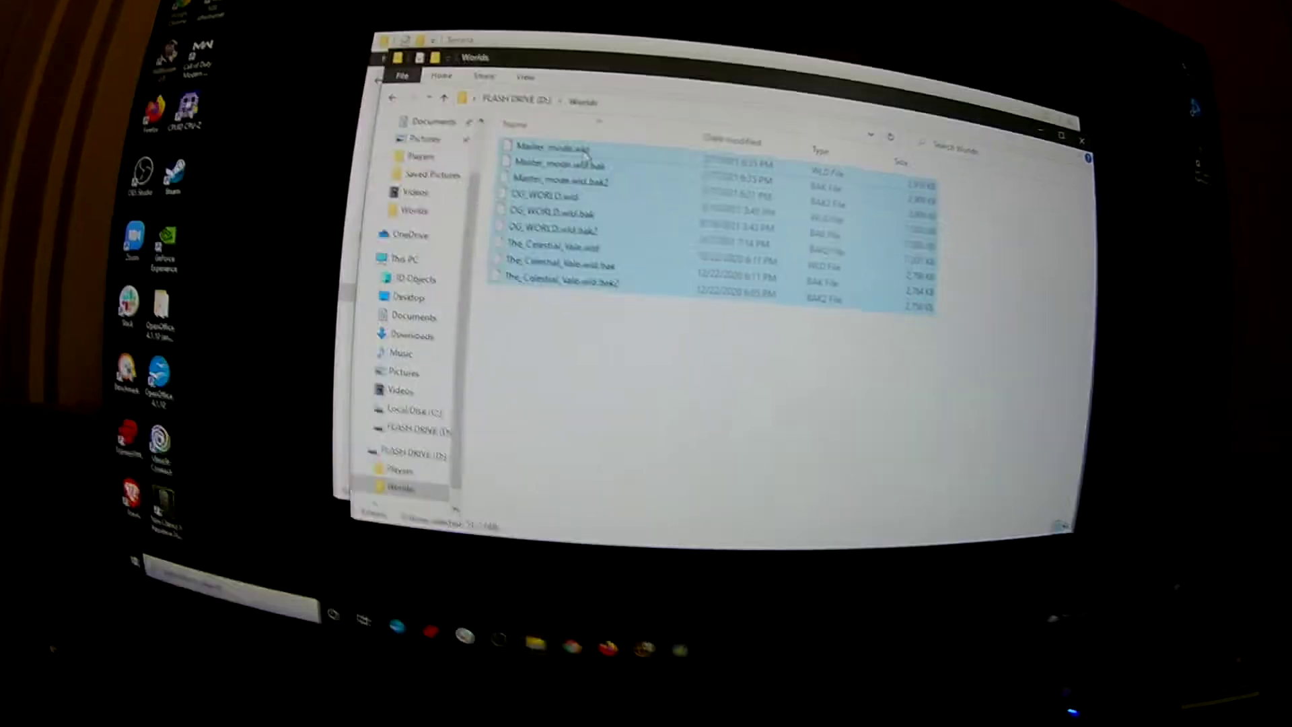
pyautogui.rightClick(597, 193)
pyautogui.click(676, 290)
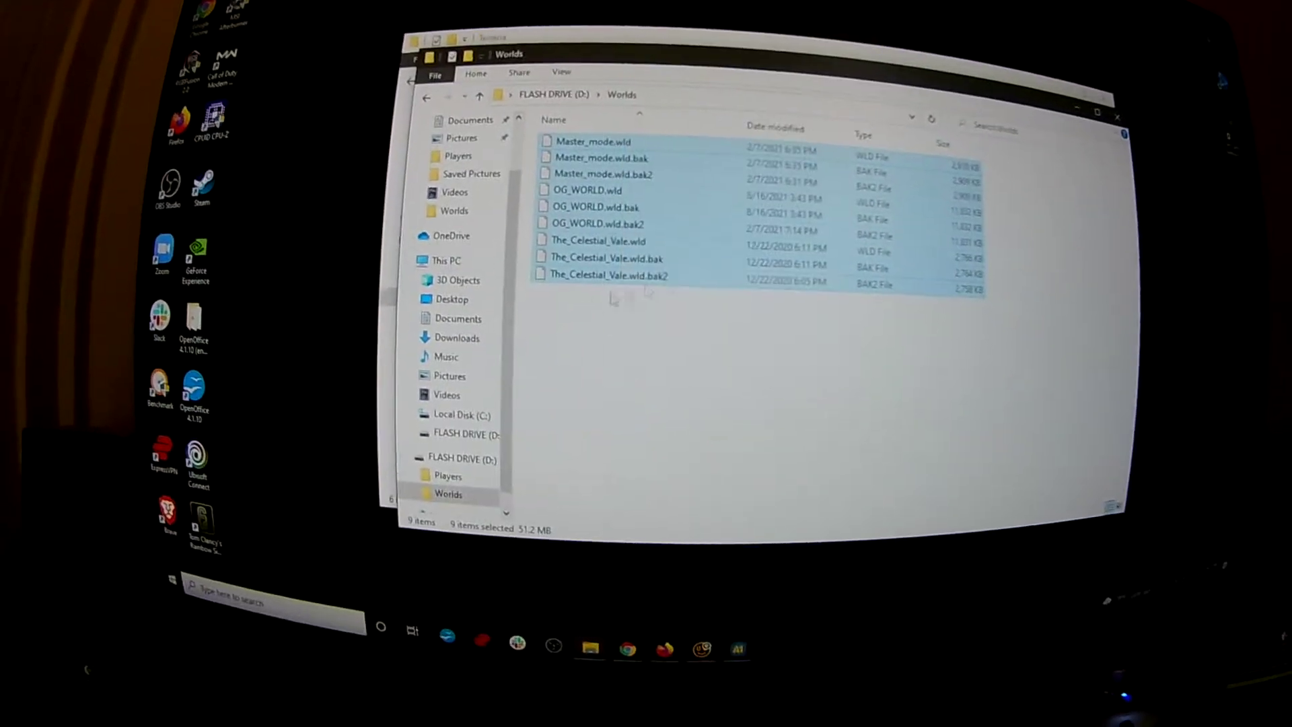
pyautogui.click(482, 172)
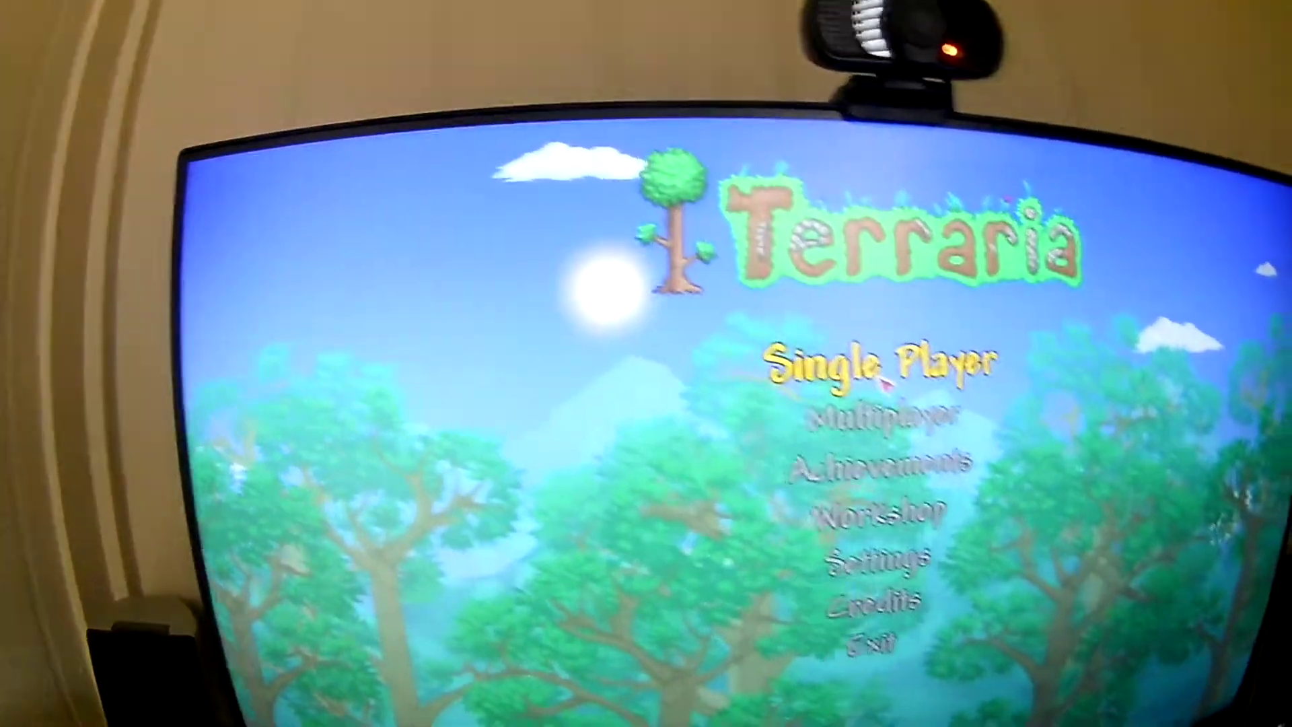
# Start Single Player as Cthulhu and load OG WORLD.
pyautogui.click(885, 382)
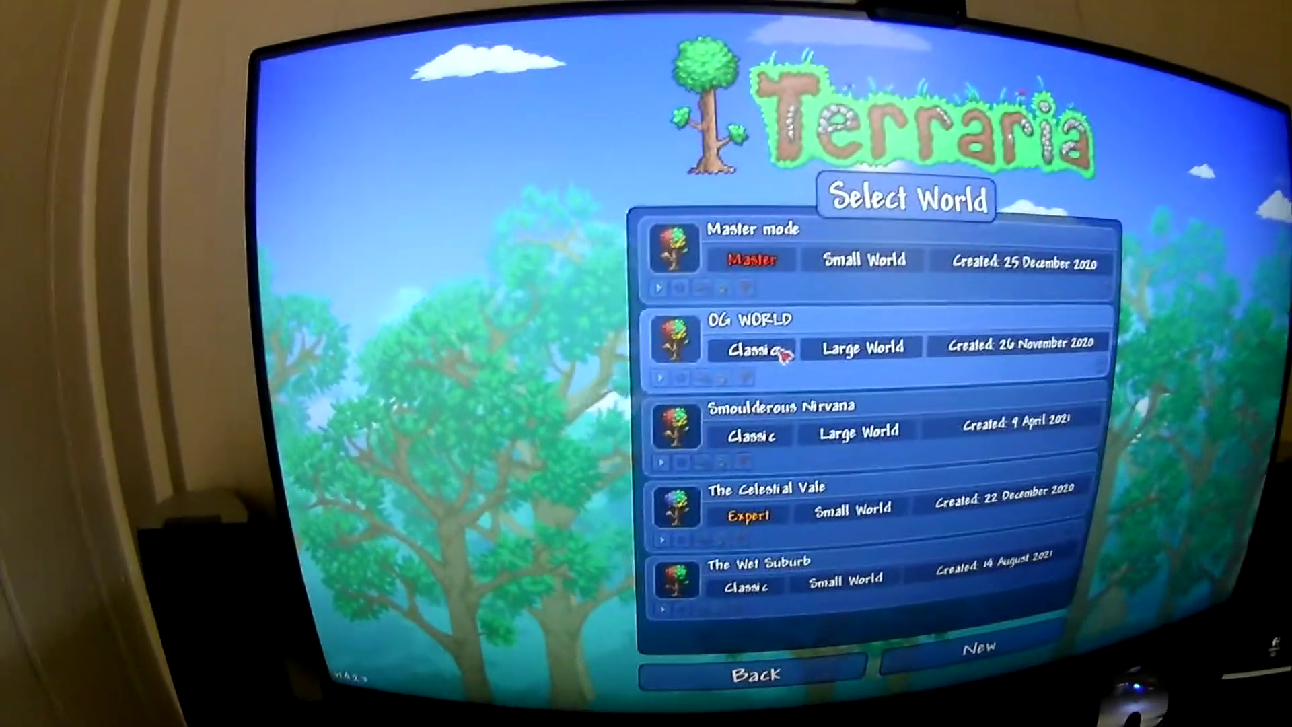
pyautogui.click(782, 351)
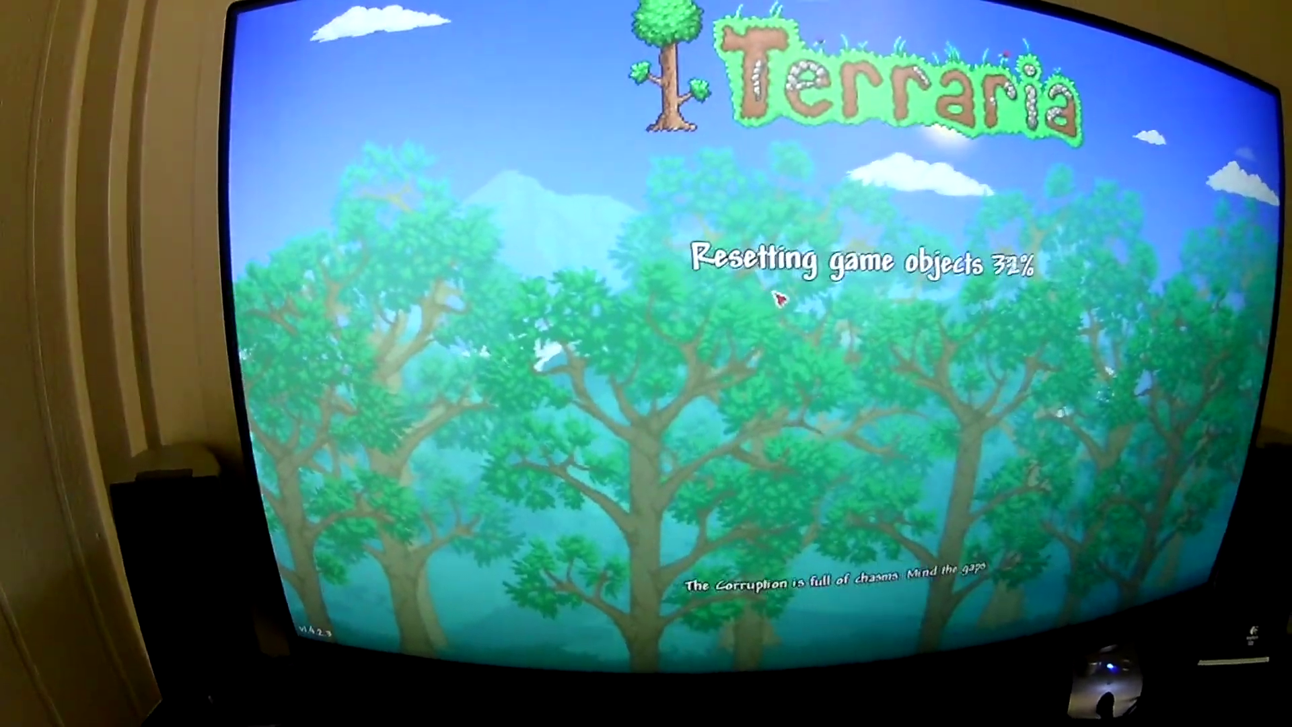